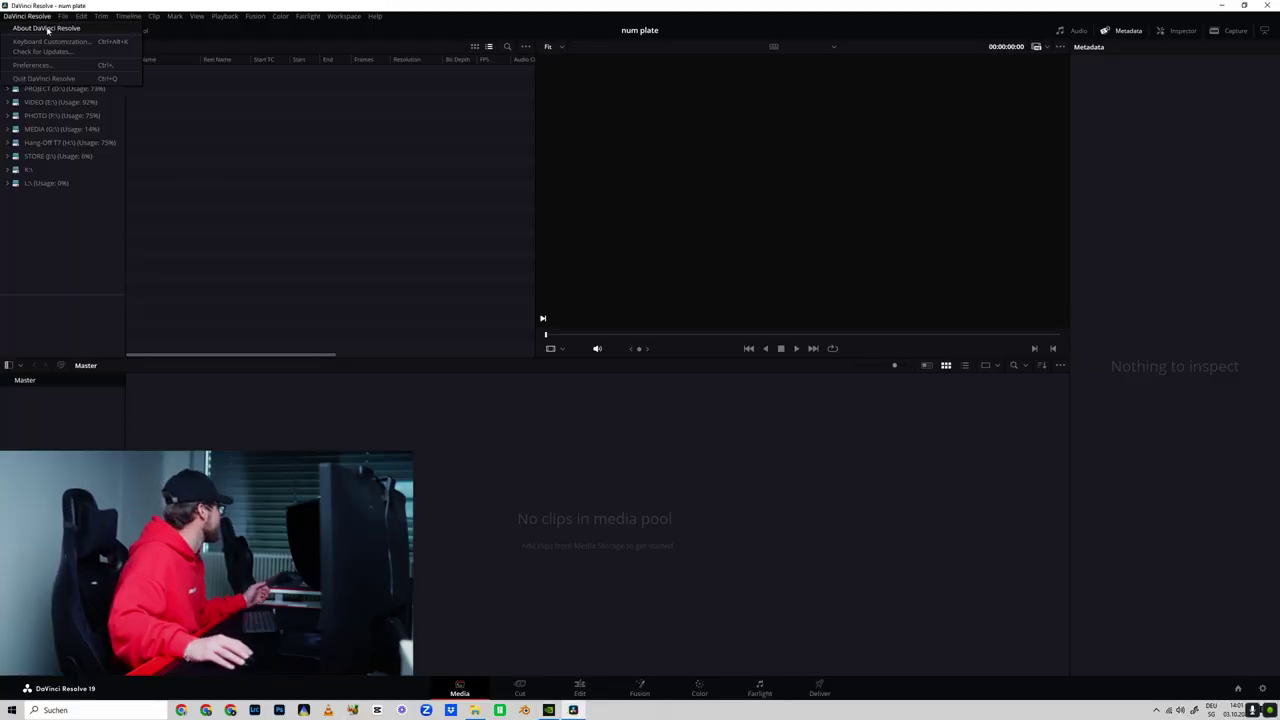
Check the installed DaVinci Resolve version information
click(47, 28)
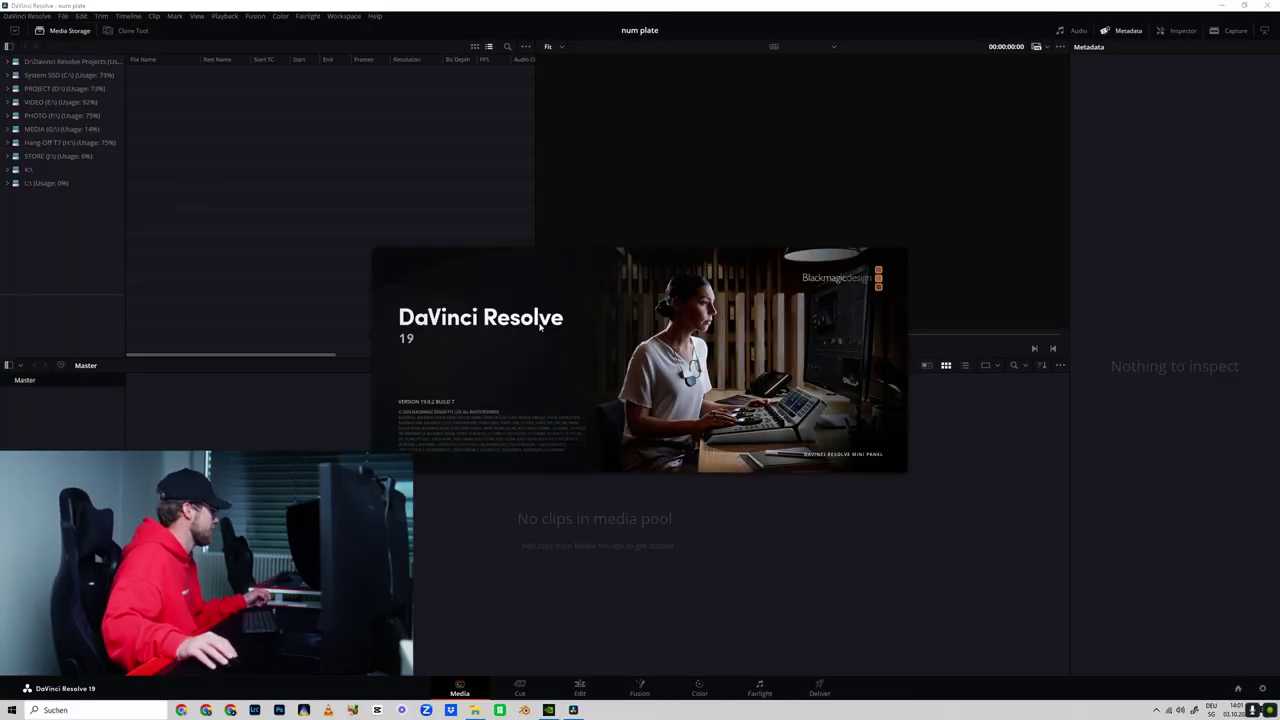
click(578, 508)
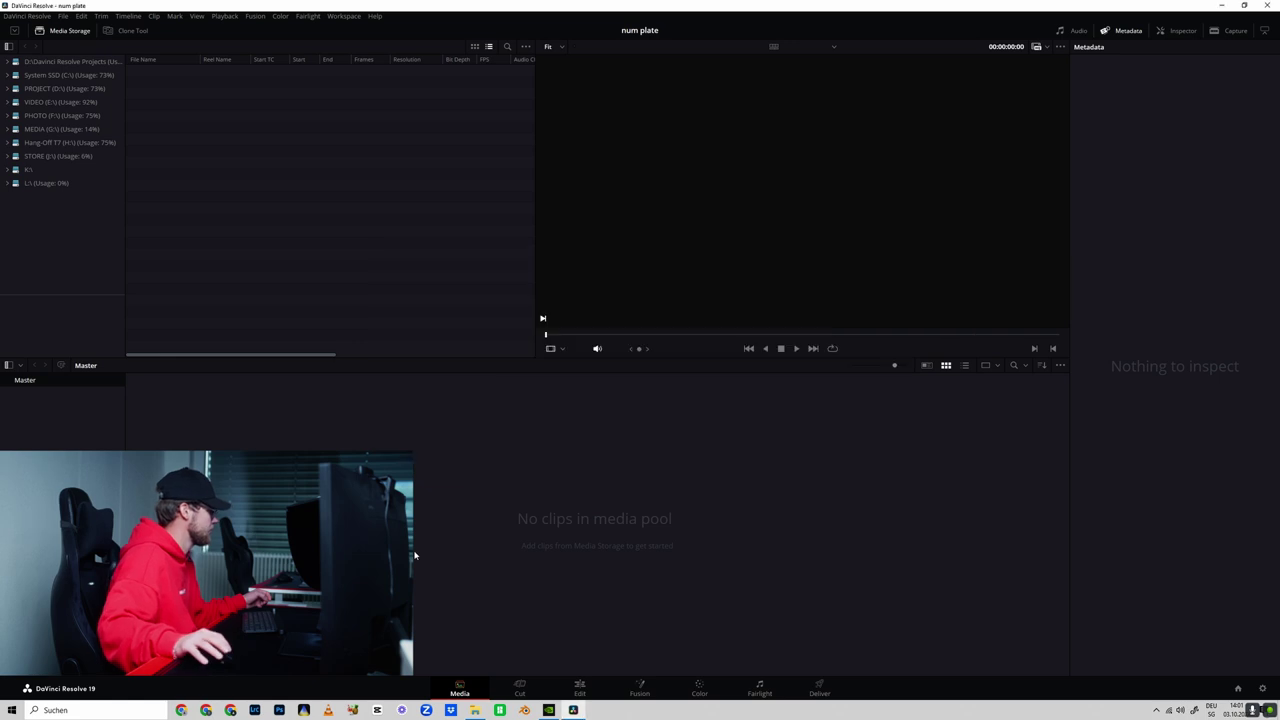
Import the video R1M-1.mp4 into the media pool and place it at the start of a new timeline
right_click(578, 508)
click(627, 586)
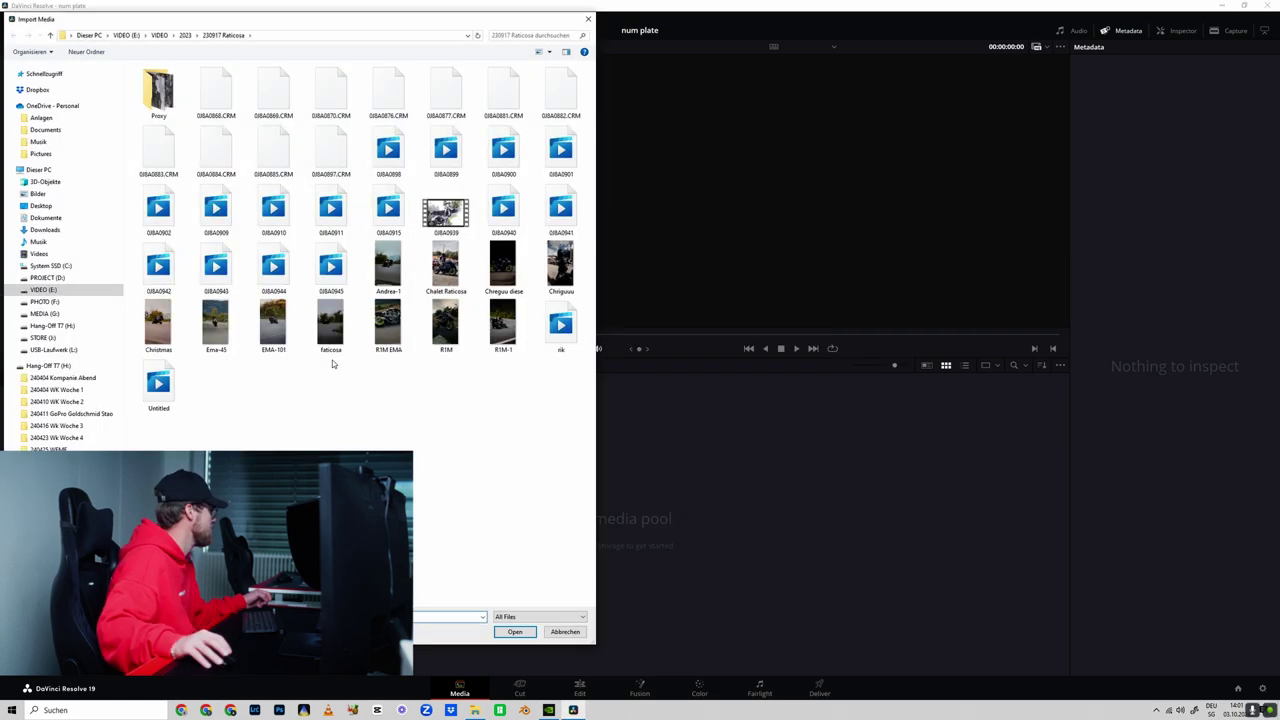
click(535, 632)
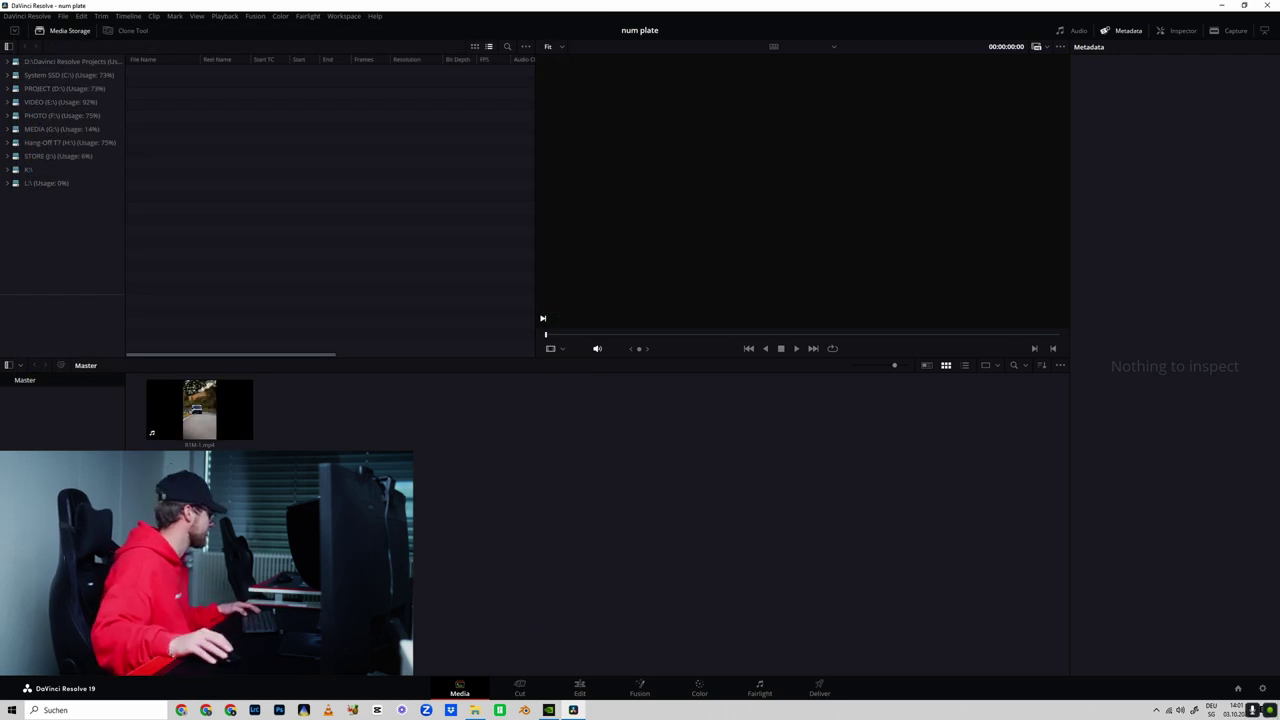
click(580, 688)
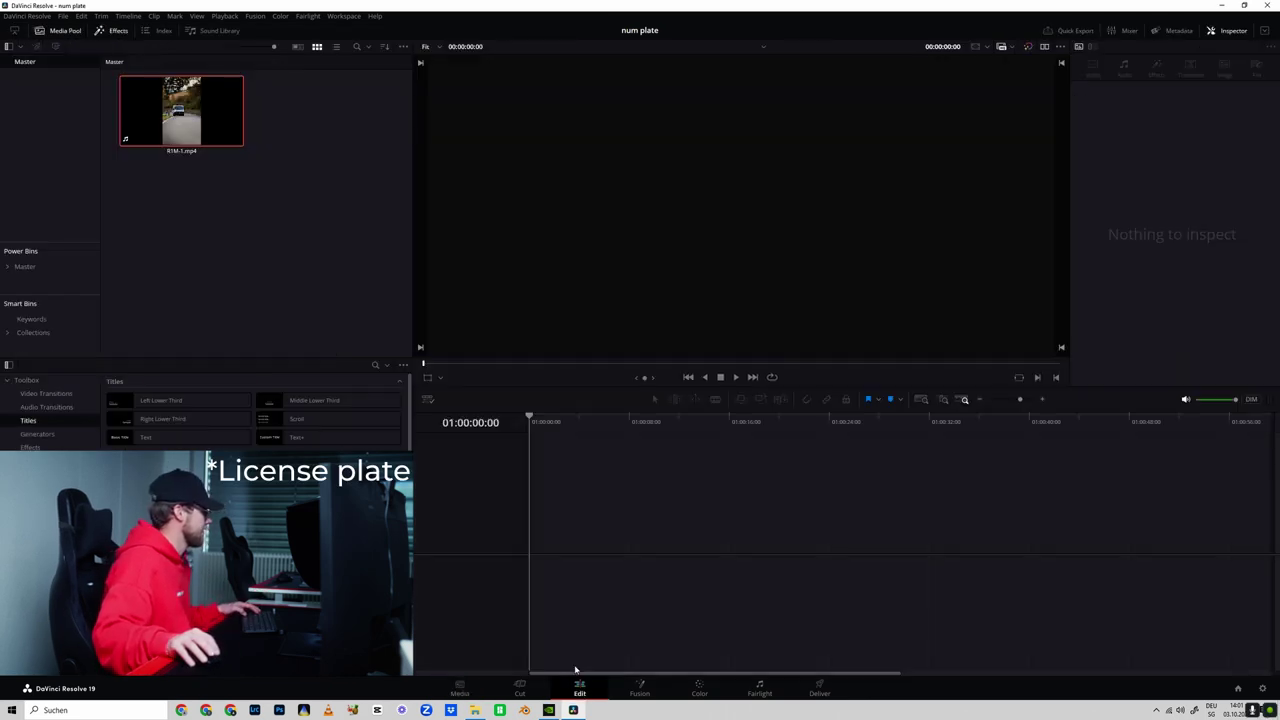
drag(180, 110, 529, 543)
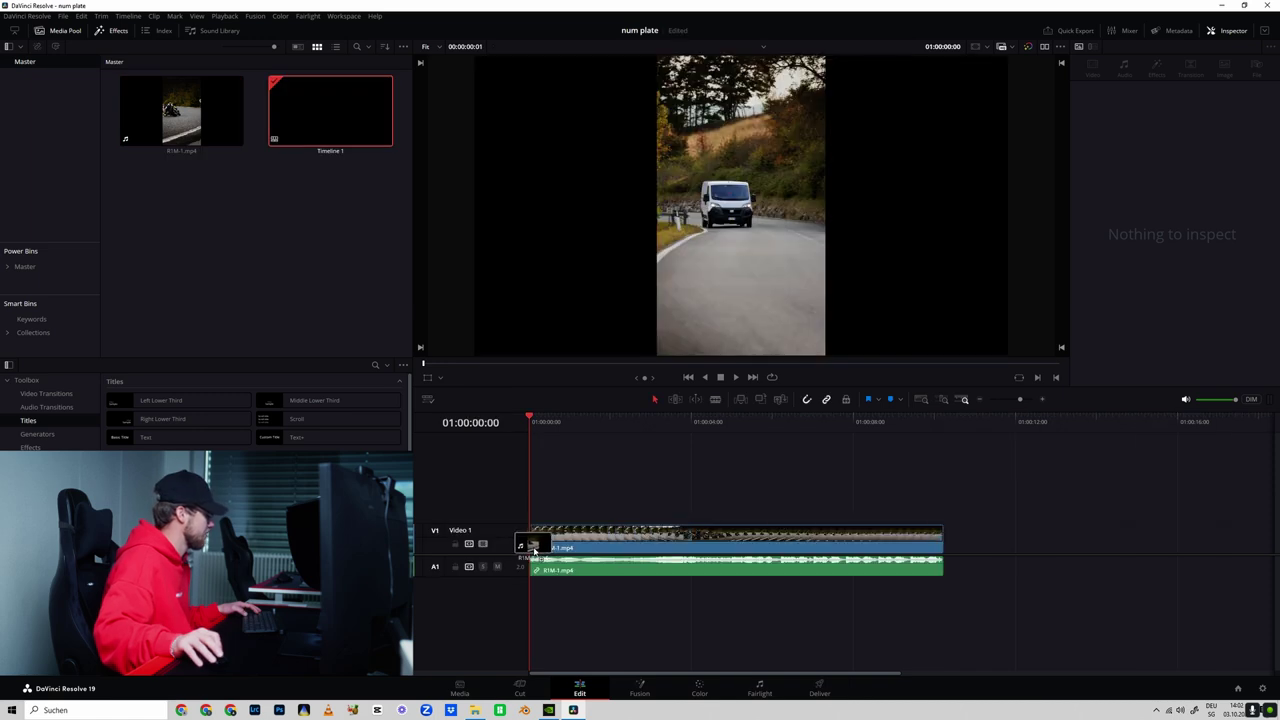
Move the playhead frame by frame to 01:00:05:09, where the motorcycle's license plate faces the camera
drag(560, 443, 709, 422)
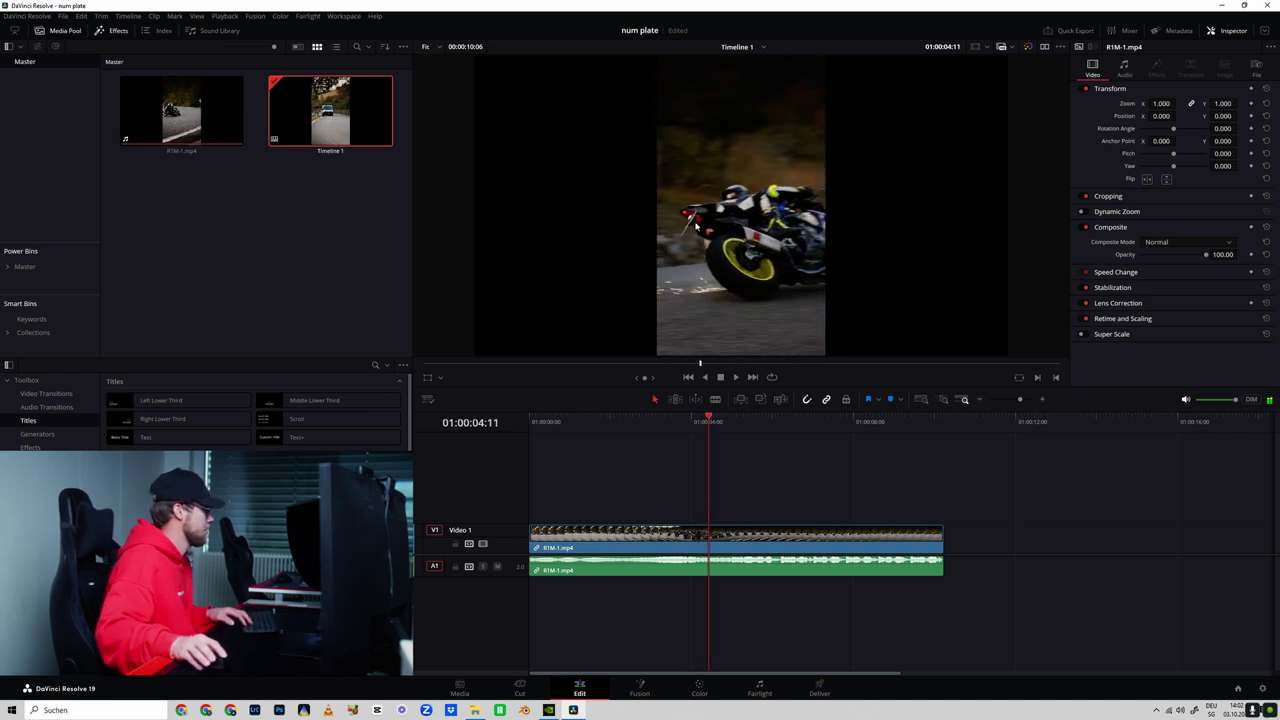
key(Right)
key(Right)
key(Right)
key(Right)
key(Right)
key(Right)
key(Right)
key(Right)
key(Right)
key(Right)
key(Right)
key(Right)
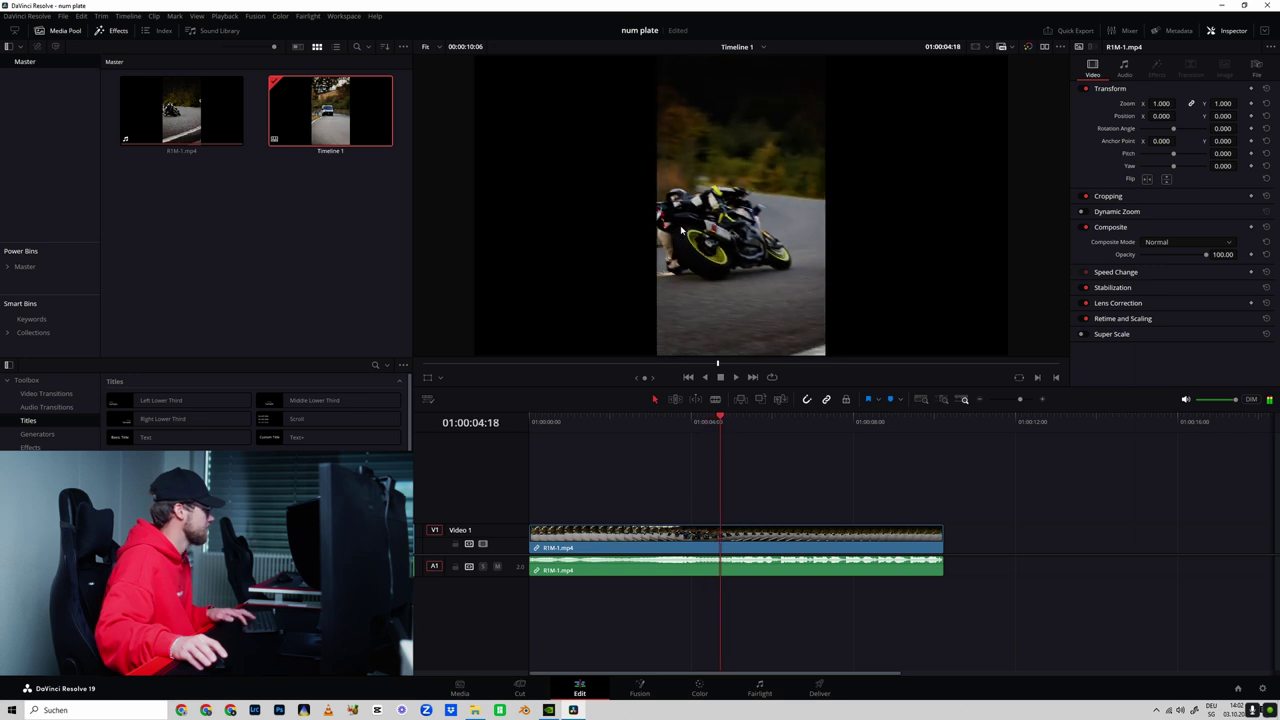
key(Right)
key(Right)
key(Right)
key(Right)
key(Right)
key(Right)
key(Right)
key(Right)
key(Right)
key(Right)
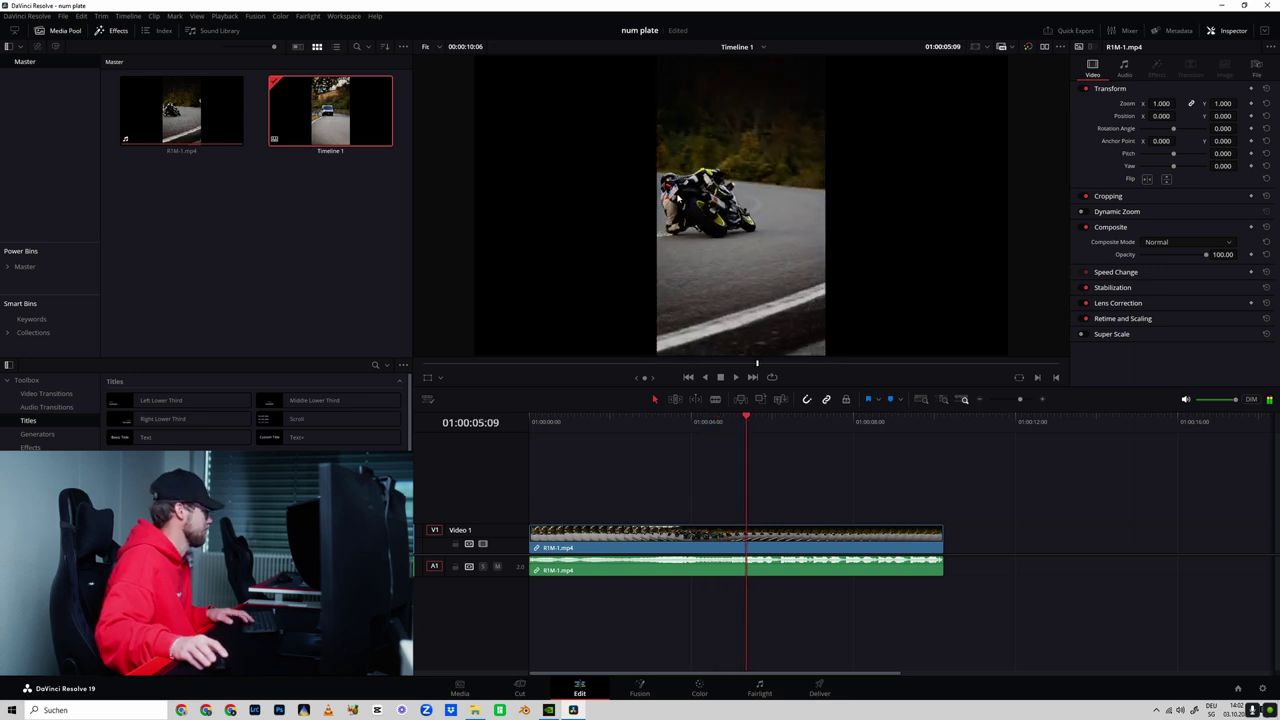
Apply a Gaussian Blur to the clip's node 01 for color grading and add a linear window to it
click(701, 690)
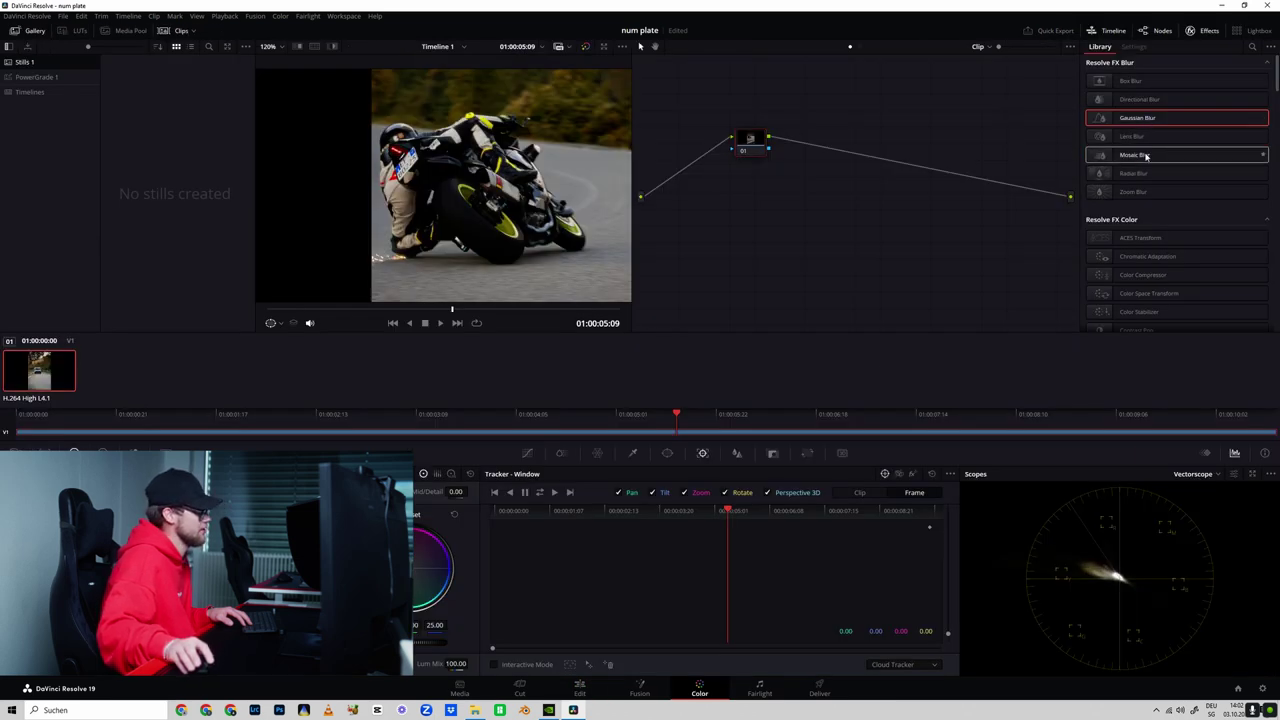
drag(1128, 119, 752, 146)
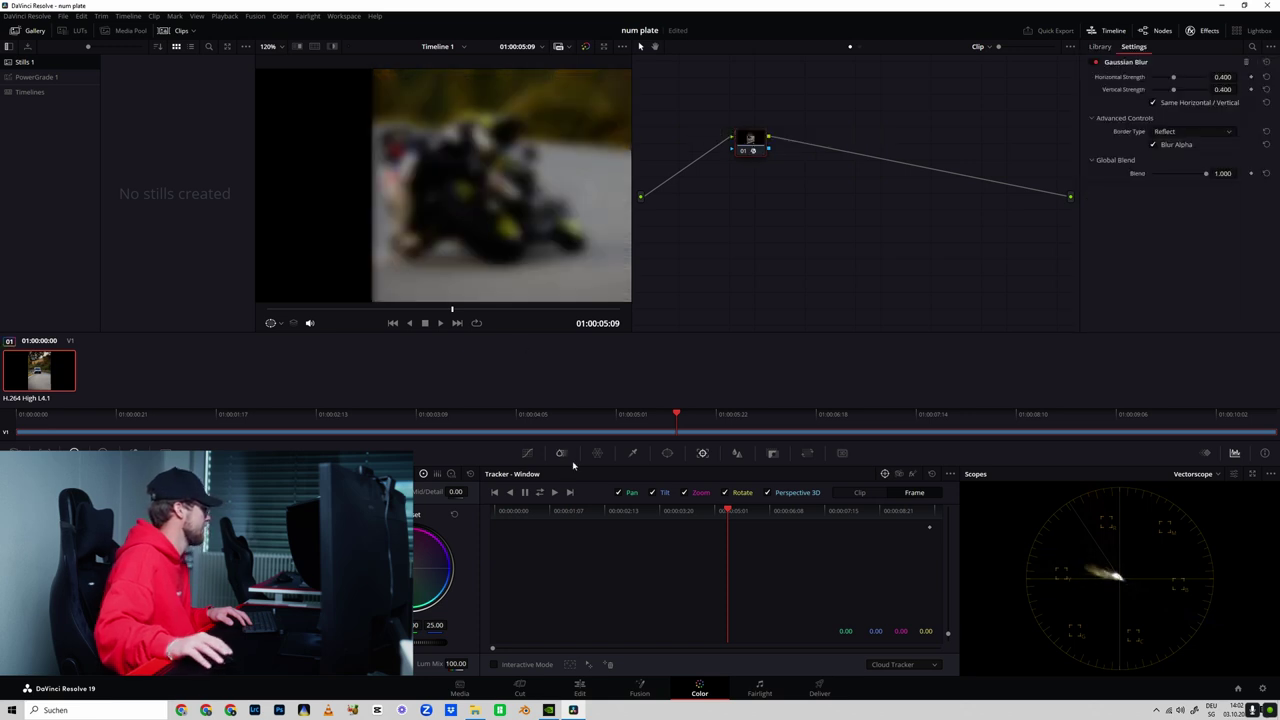
click(667, 454)
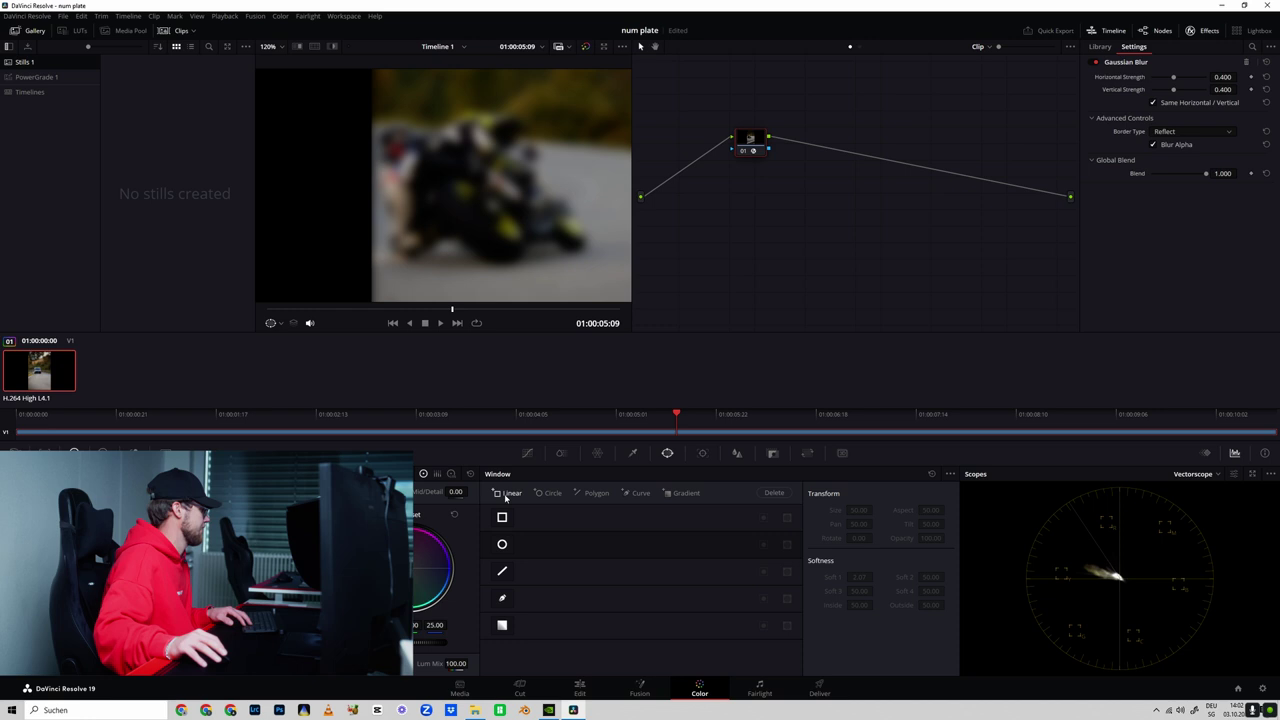
click(507, 493)
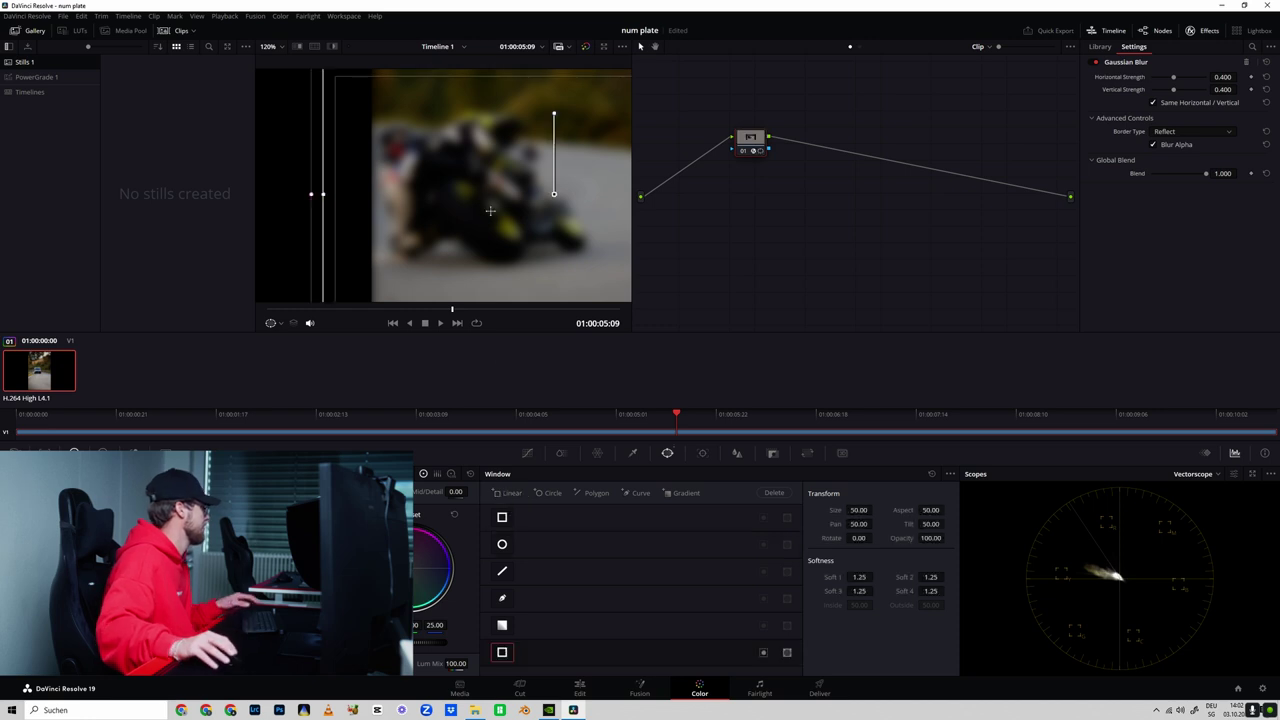
Pull the linear window's corners in around the motorcycle's rear and set the Gaussian Blur's blend to 0.000
scroll(497, 212, down, 3)
drag(371, 113, 400, 162)
scroll(519, 180, down, 1)
drag(618, 128, 435, 154)
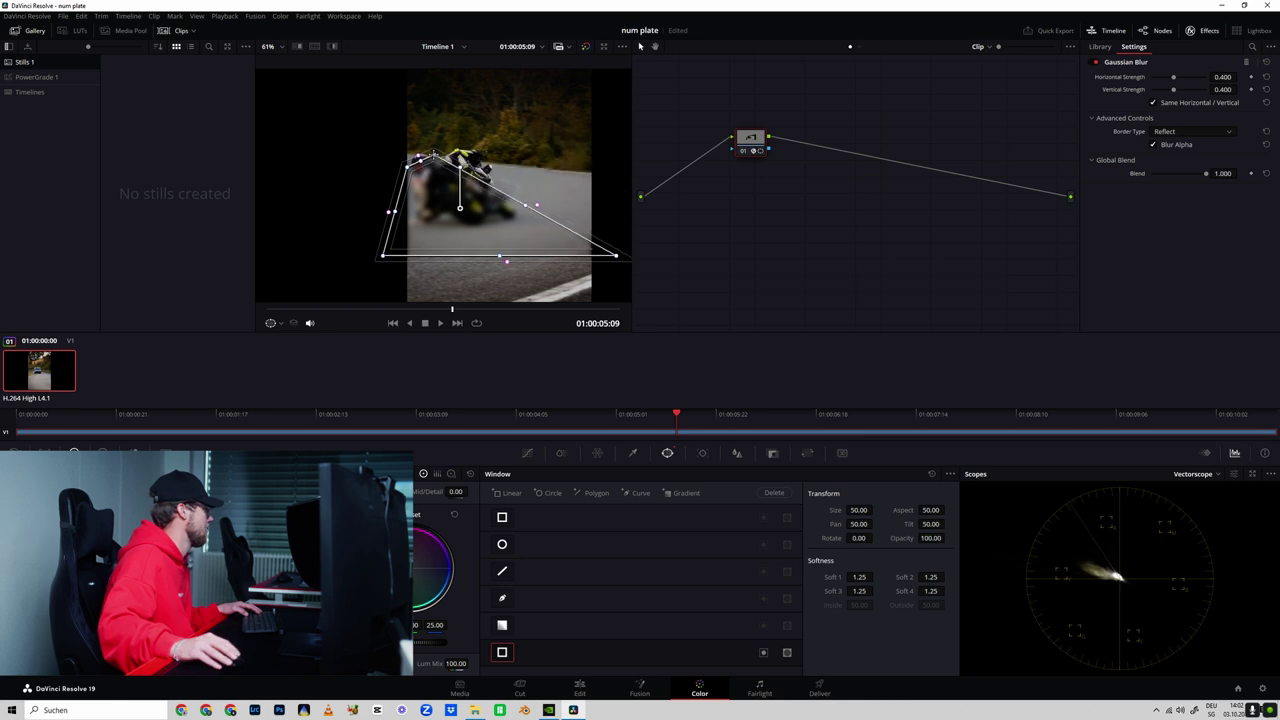
drag(612, 259, 410, 214)
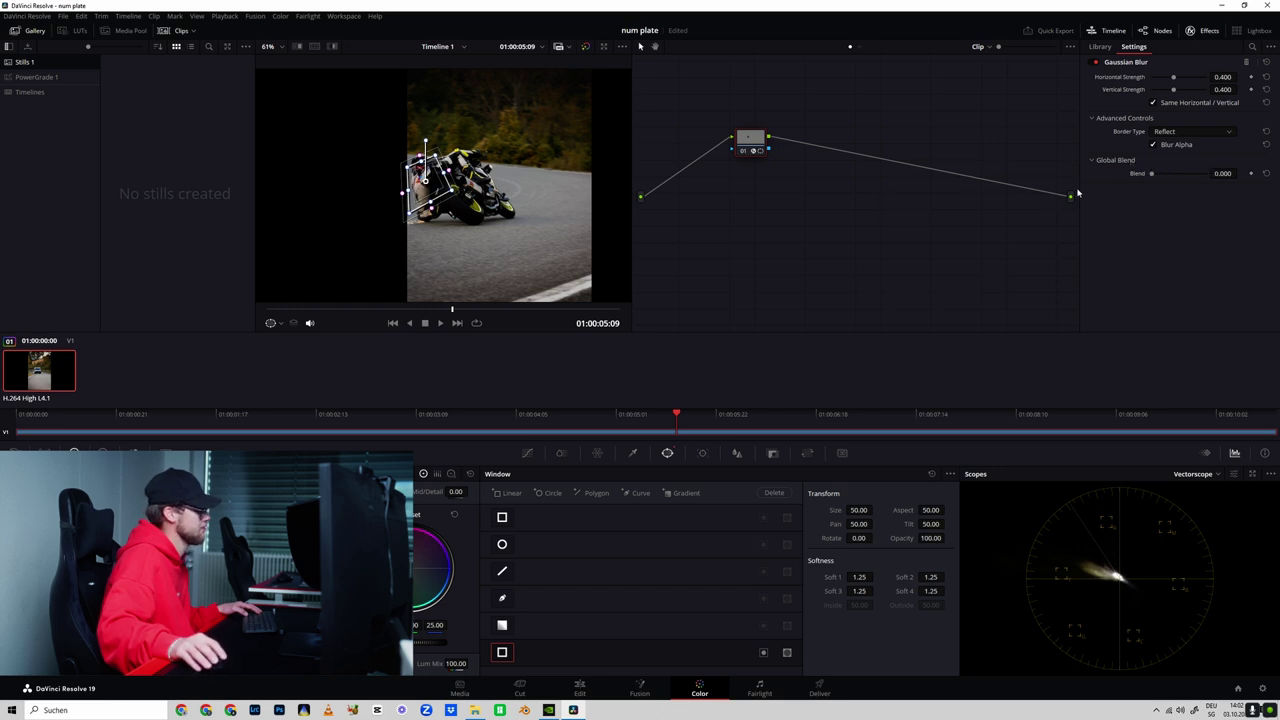
drag(440, 204, 407, 253)
Refine the window's four corners so they closely frame the motorcycle's license plate
scroll(452, 188, up, 2)
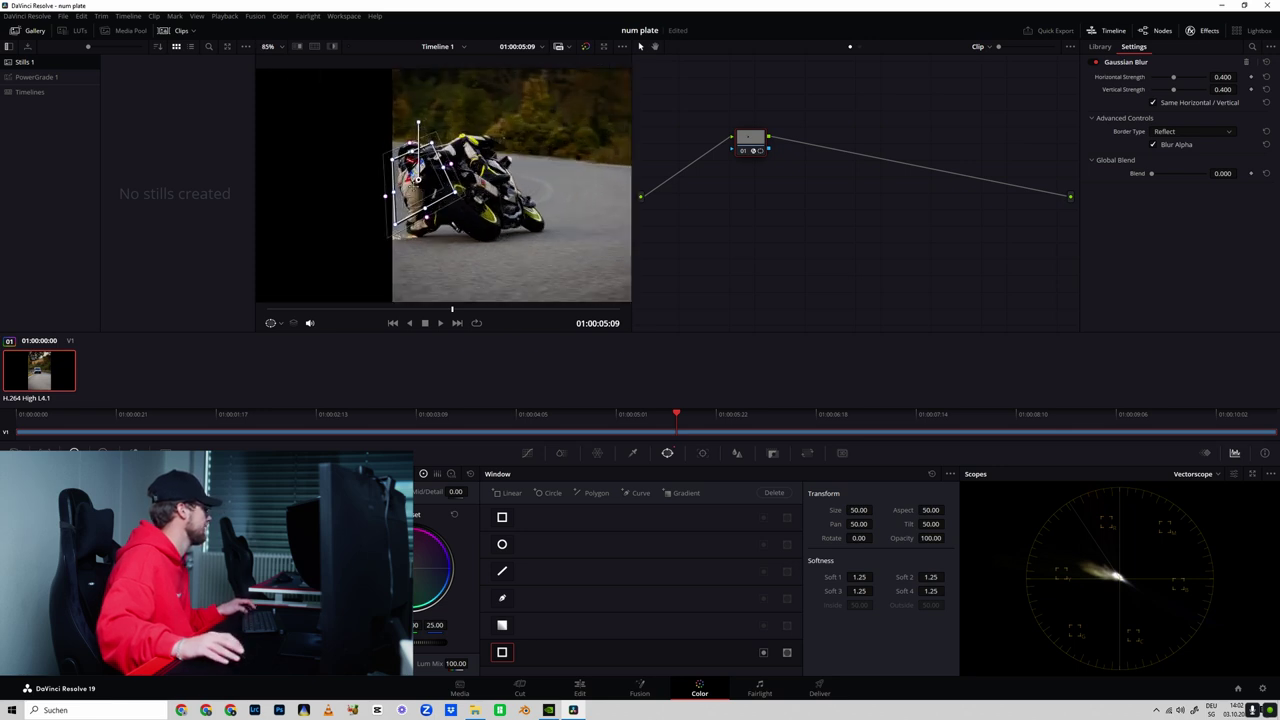
scroll(416, 178, up, 4)
drag(364, 138, 393, 166)
drag(436, 110, 414, 98)
drag(391, 163, 381, 153)
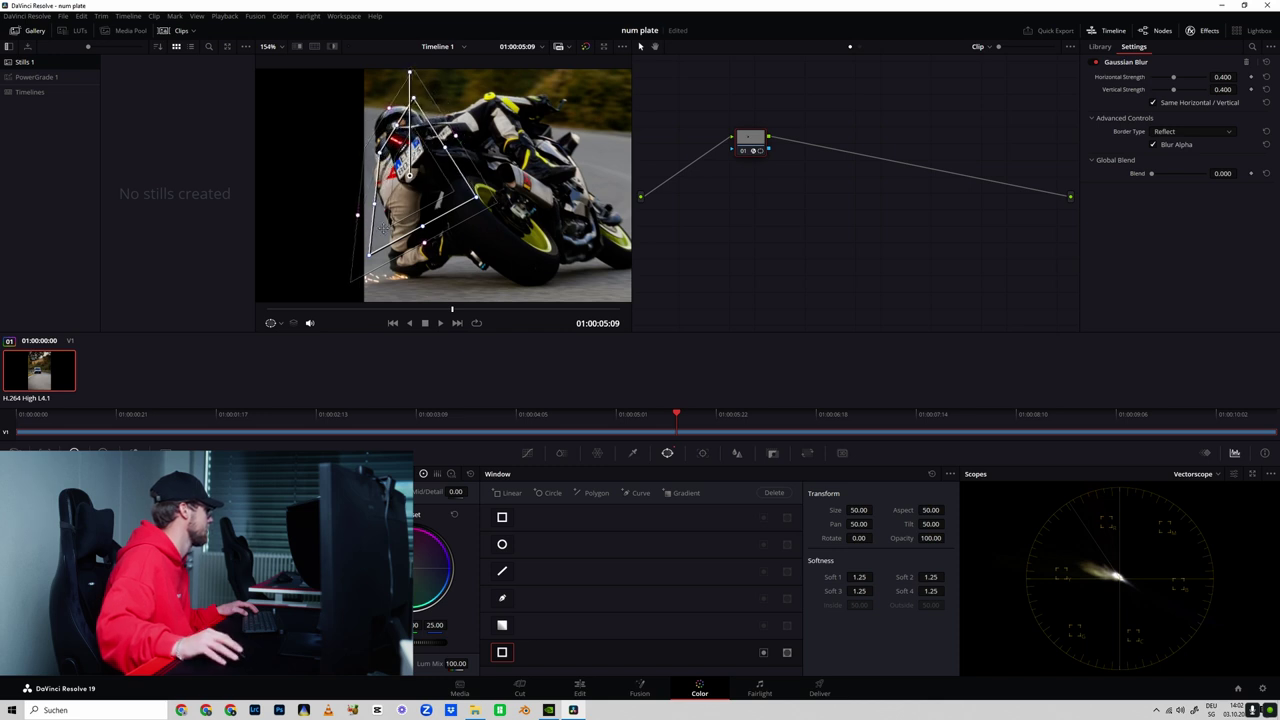
drag(371, 258, 380, 196)
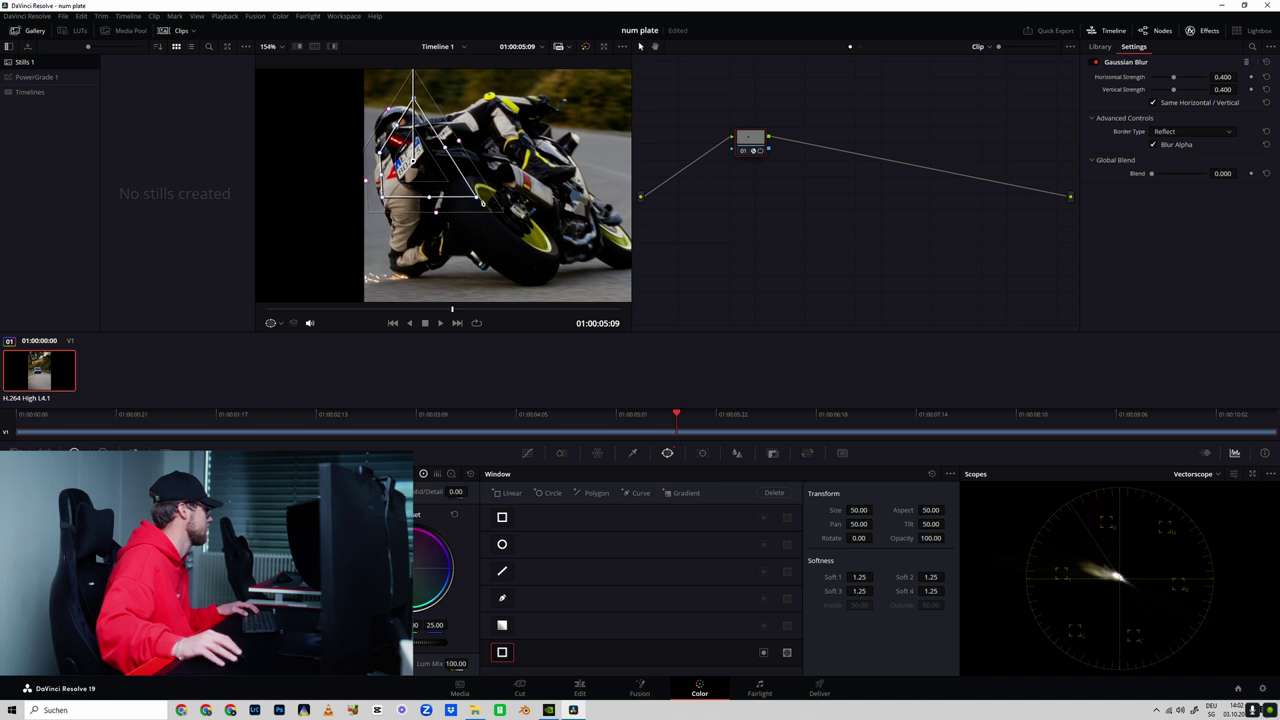
drag(482, 202, 452, 162)
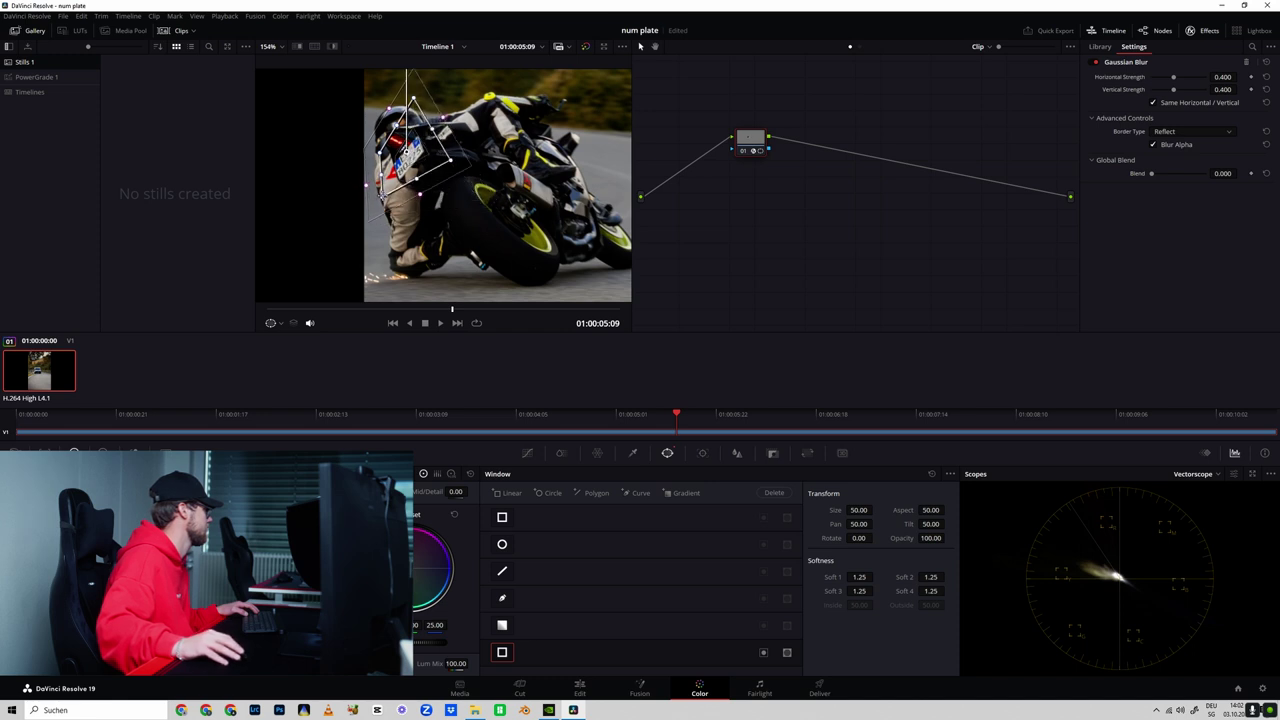
drag(382, 195, 385, 213)
drag(380, 153, 375, 153)
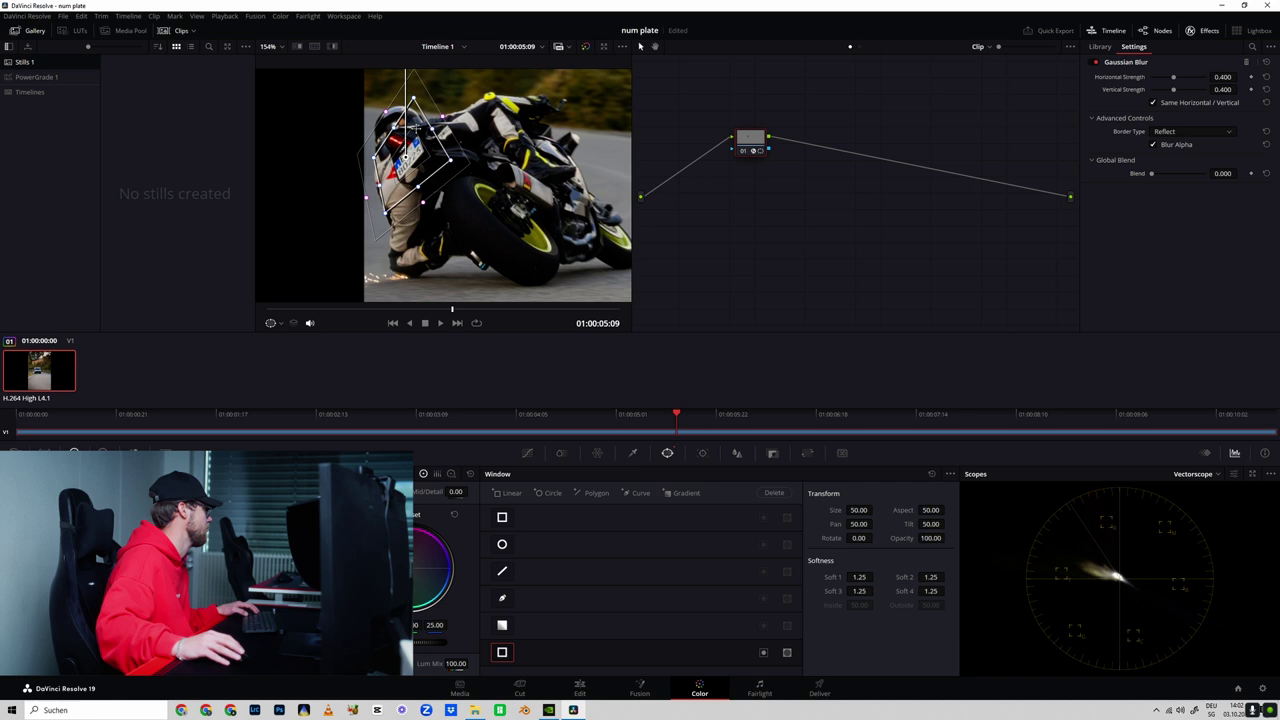
drag(417, 101, 421, 111)
drag(442, 158, 451, 162)
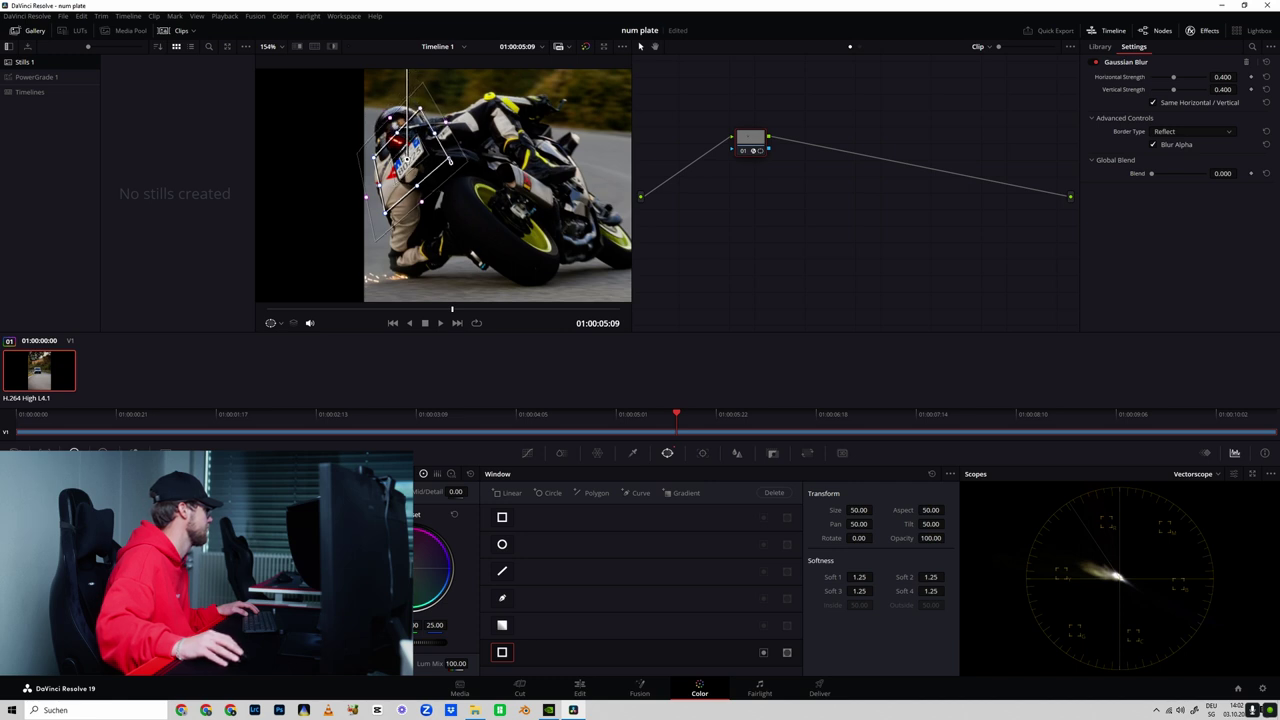
Set the window tracking to Point Tracker and keyframe the window centered over the license plate at 01:00:05:09
click(702, 453)
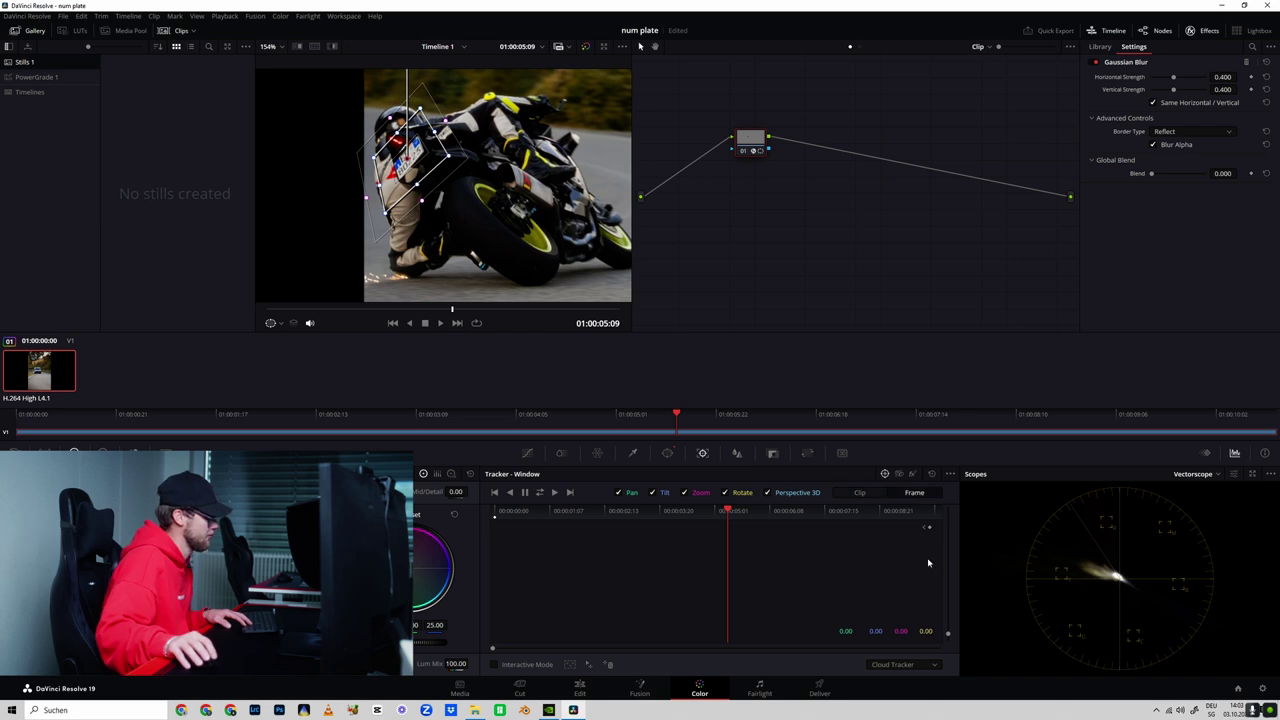
click(903, 664)
click(895, 688)
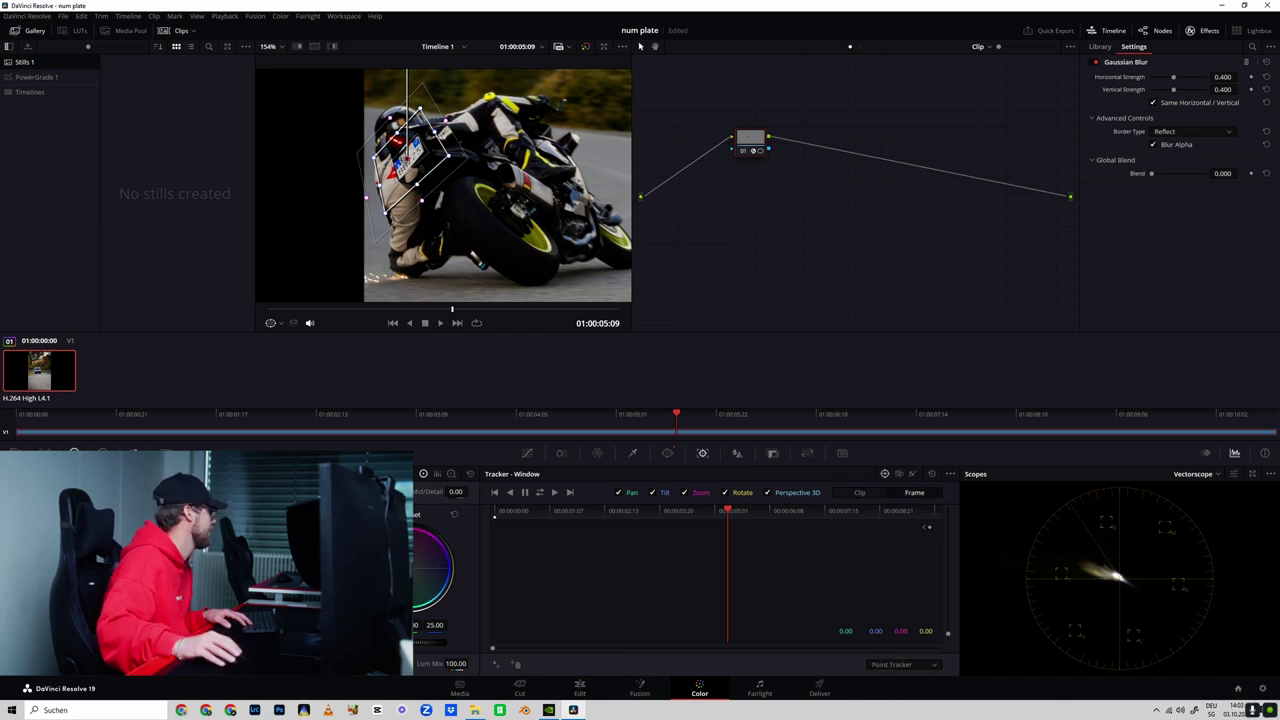
drag(409, 162, 413, 164)
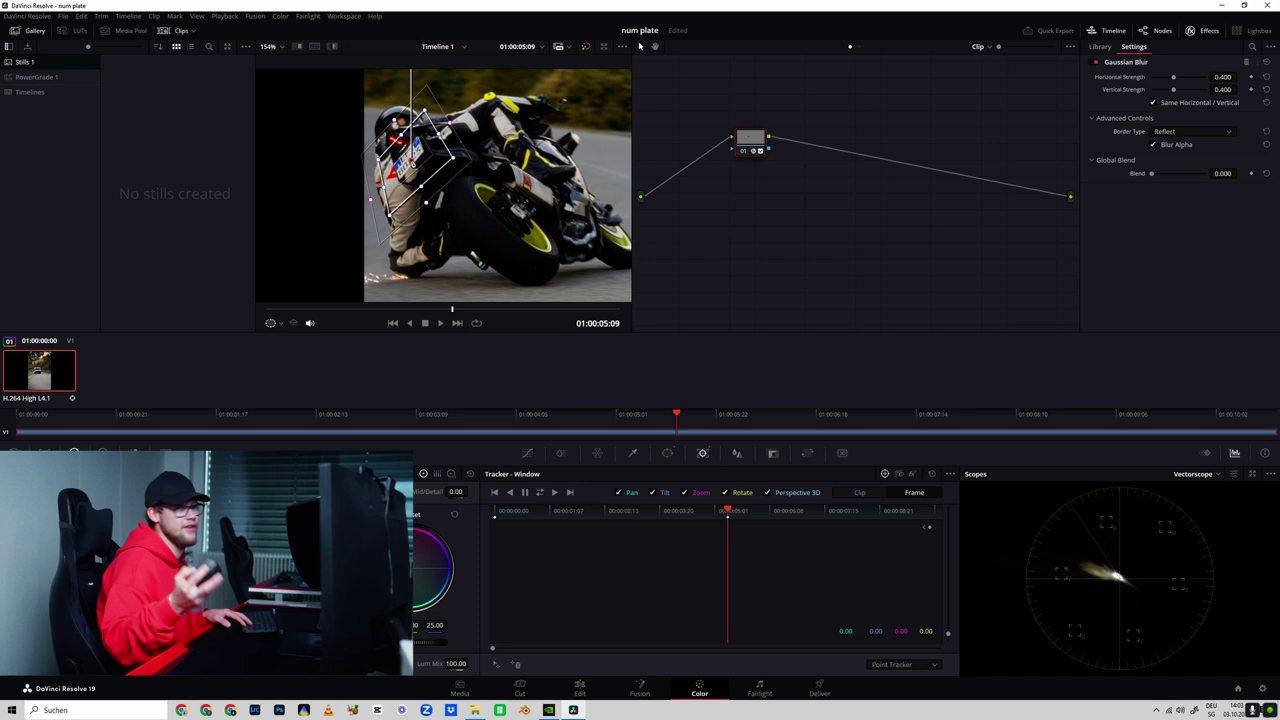
drag(413, 164, 408, 162)
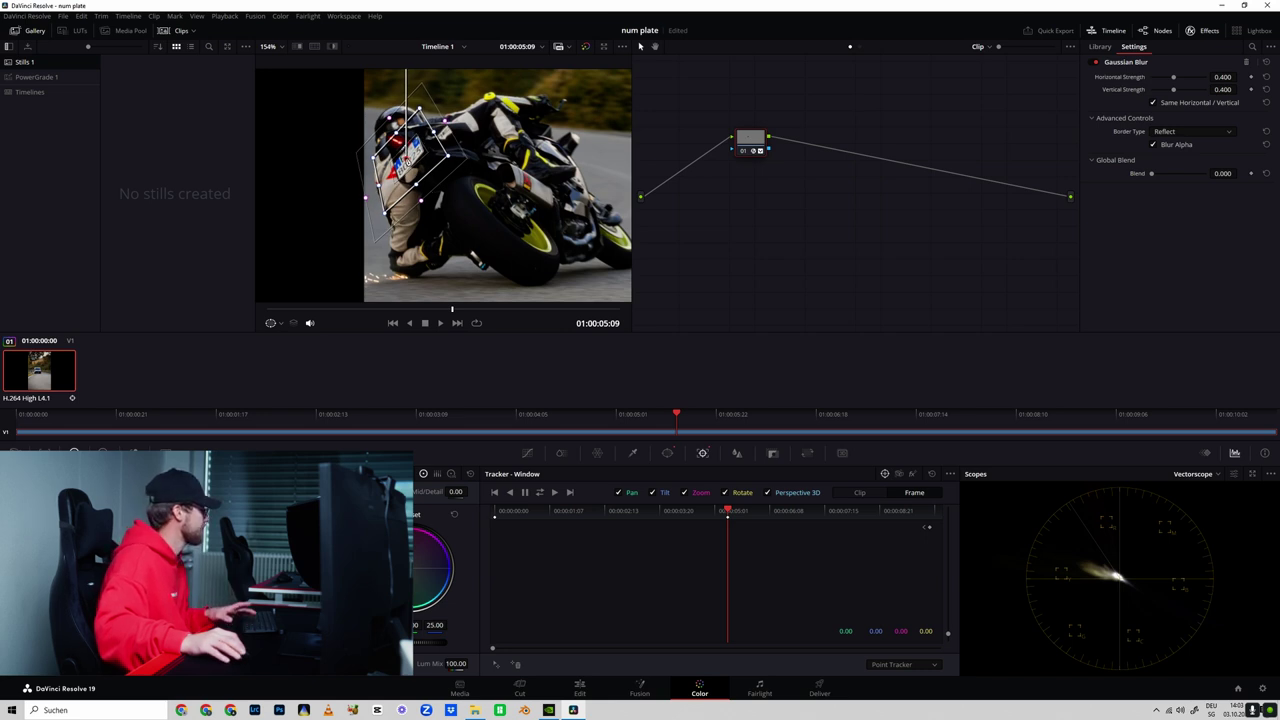
drag(403, 158, 401, 157)
Advance frame by frame to the clip's end, repositioning the window to keep it over the license plate
key(Right)
key(Right)
key(Right)
key(Right)
key(Right)
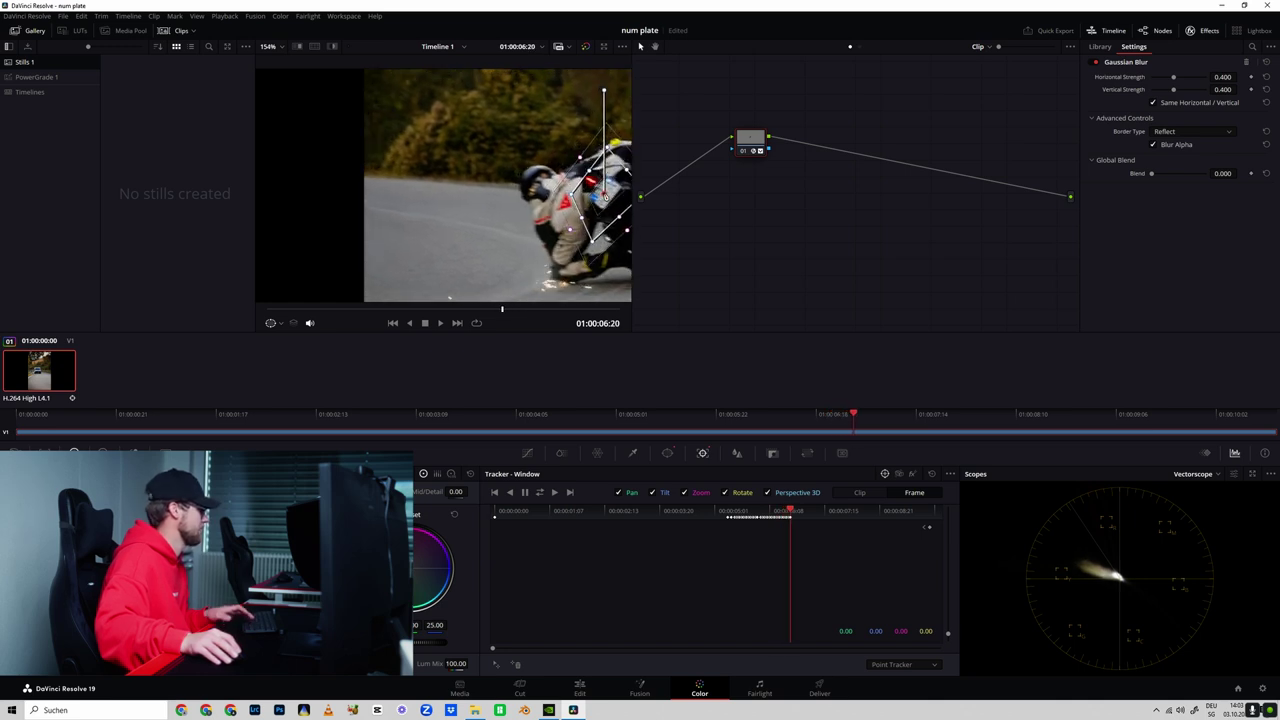
drag(465, 236, 403, 236)
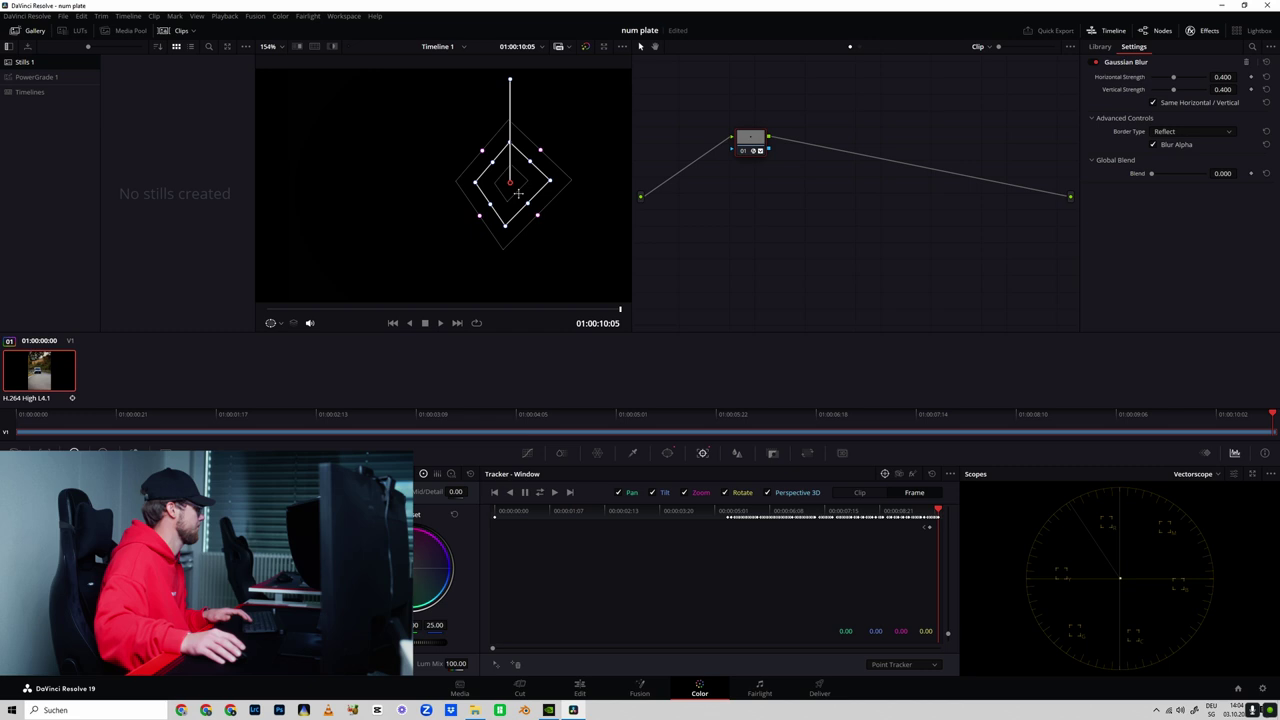
Return to 01:00:05:10, keyframe the window over the plate backwards to 01:00:04:15, and set the Gaussian Blur's blend to 1.000
drag(814, 510, 730, 511)
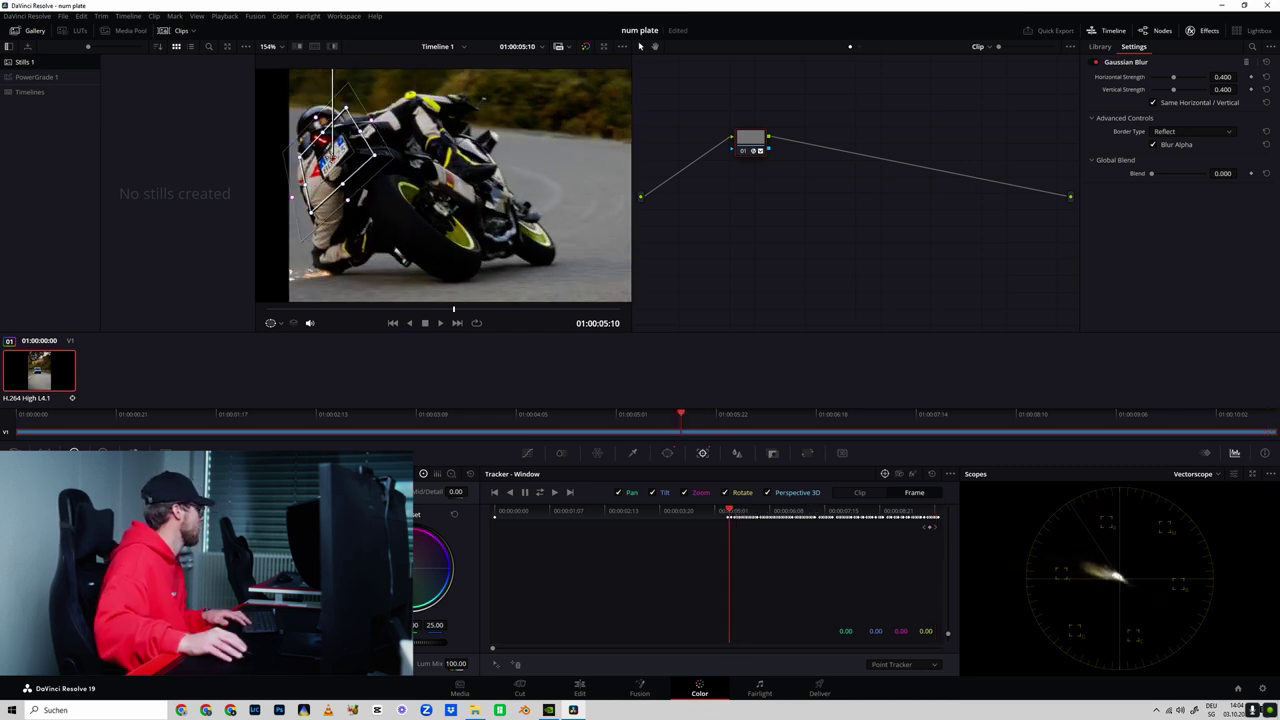
key(alt+t)
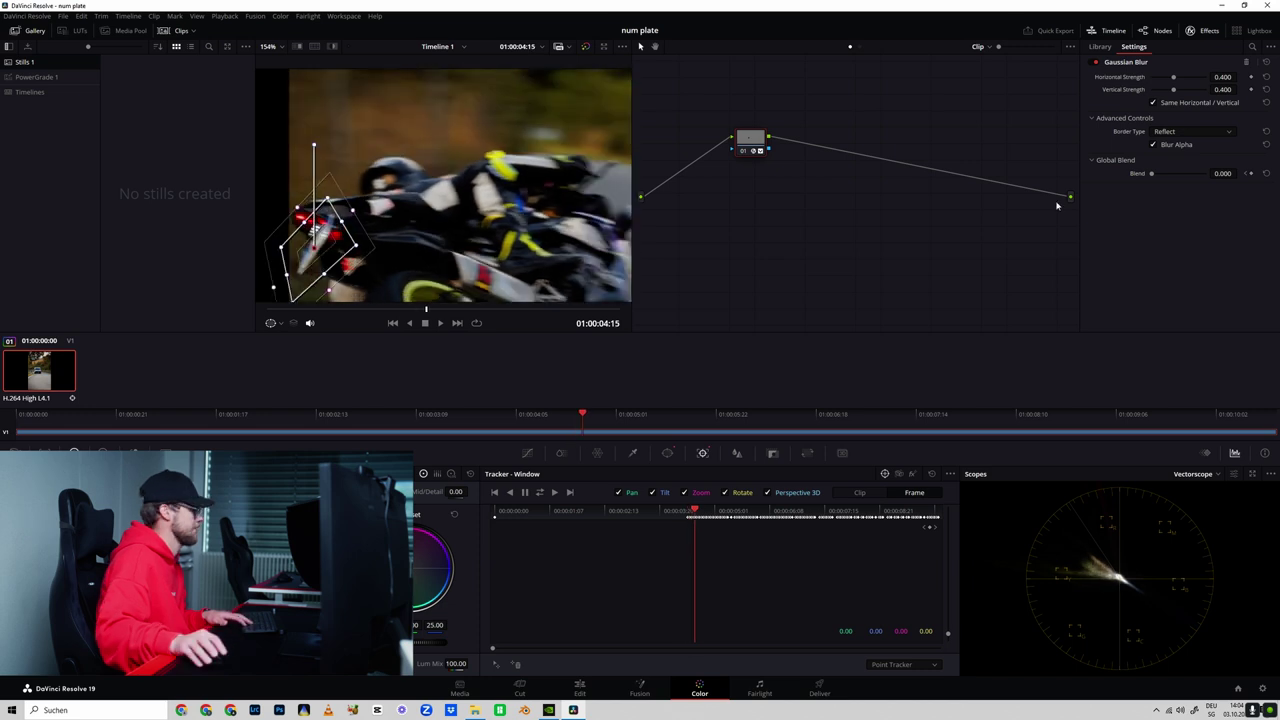
drag(1151, 173, 1210, 173)
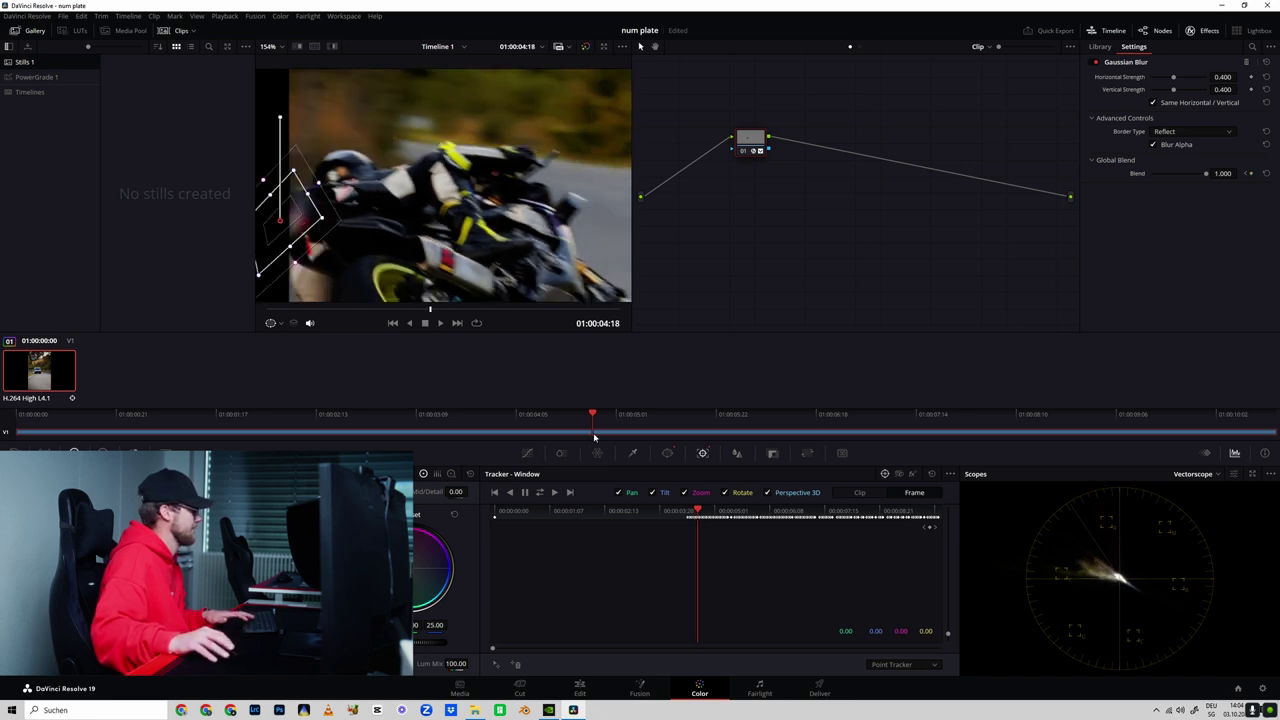
Play the edit timeline from the beginning in an enlarged viewer to check the license plate blur
click(583, 688)
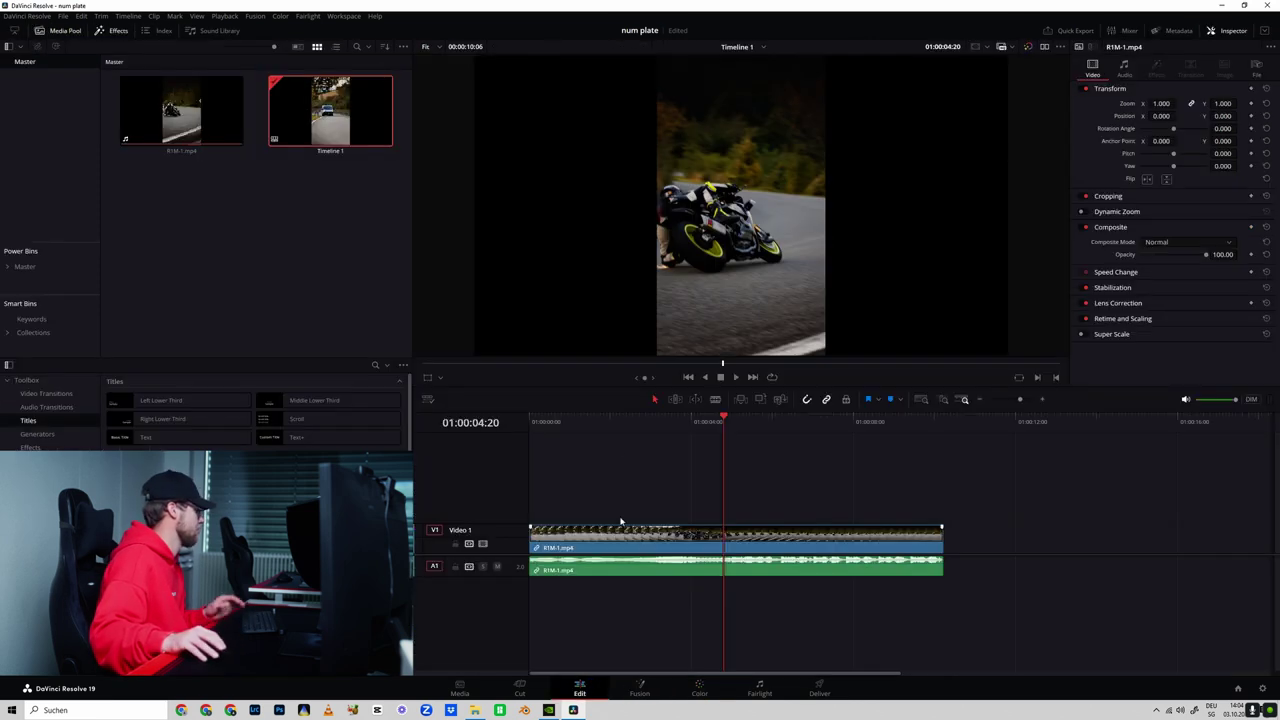
drag(640, 424, 529, 428)
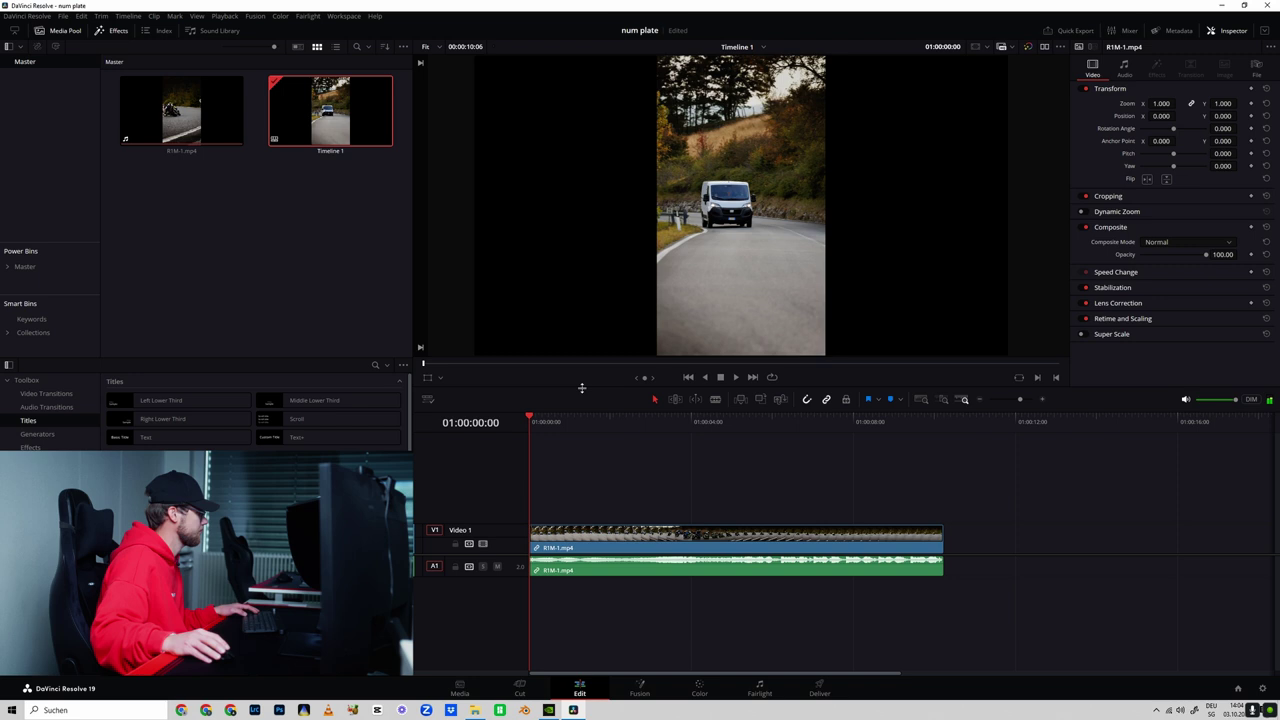
key(space)
drag(582, 387, 551, 496)
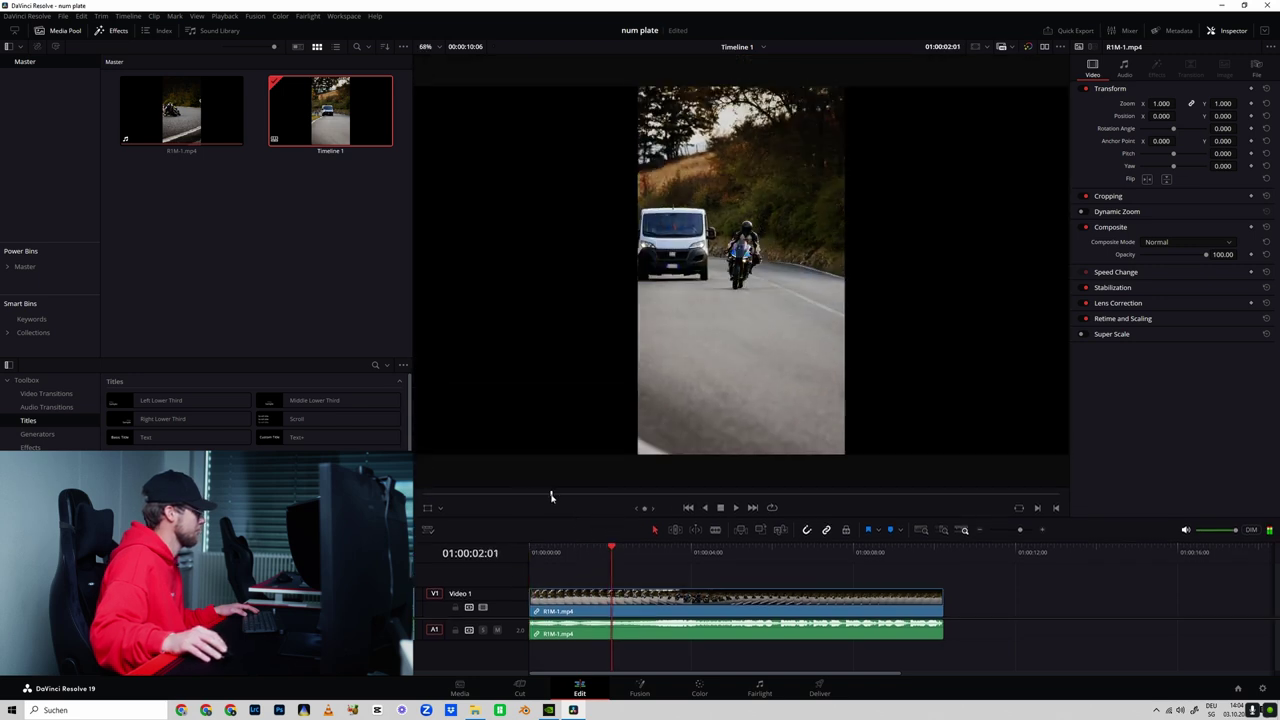